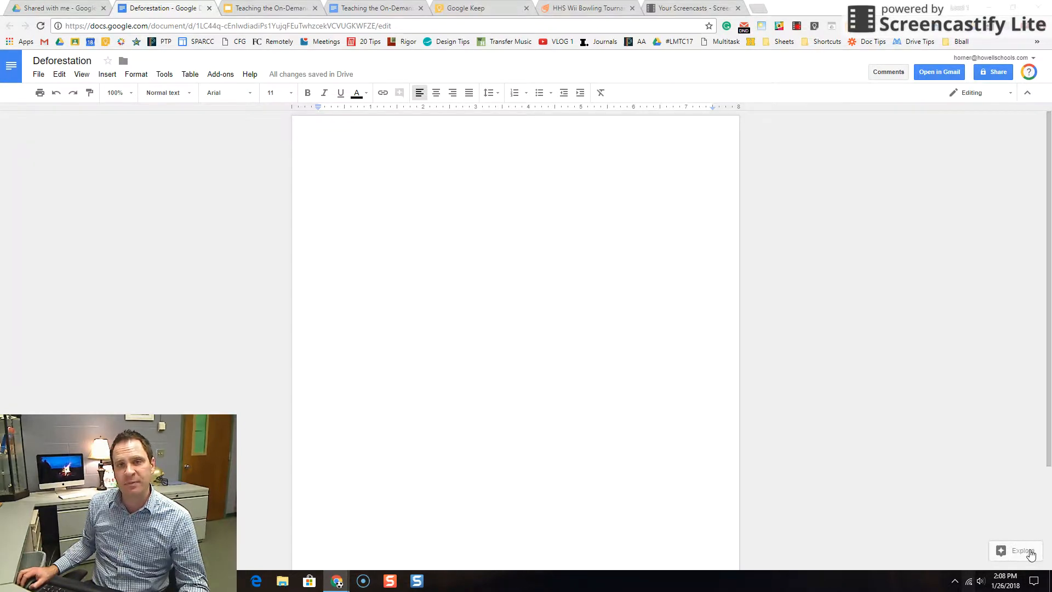
Step: Paste the prepared Deforestation outline with its Links and Research bullet lists into the blank document
click(1024, 552)
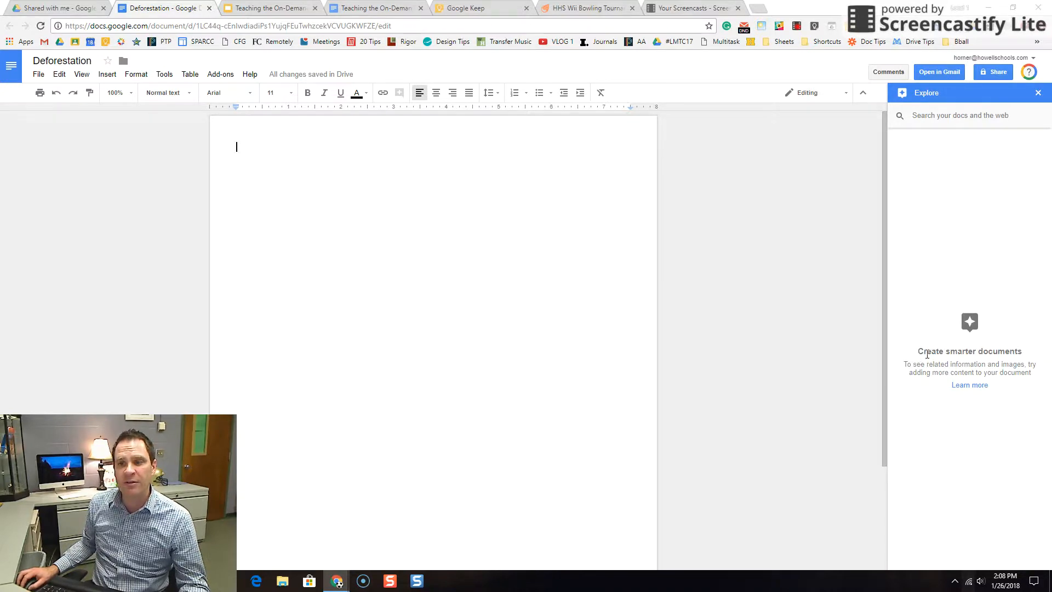
click(1038, 93)
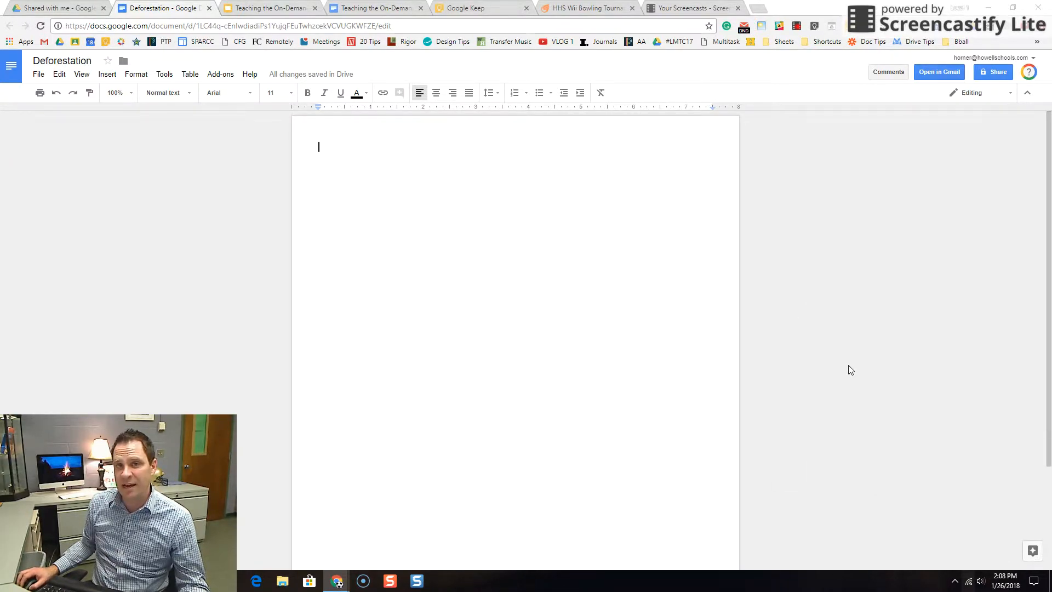
right_click(399, 187)
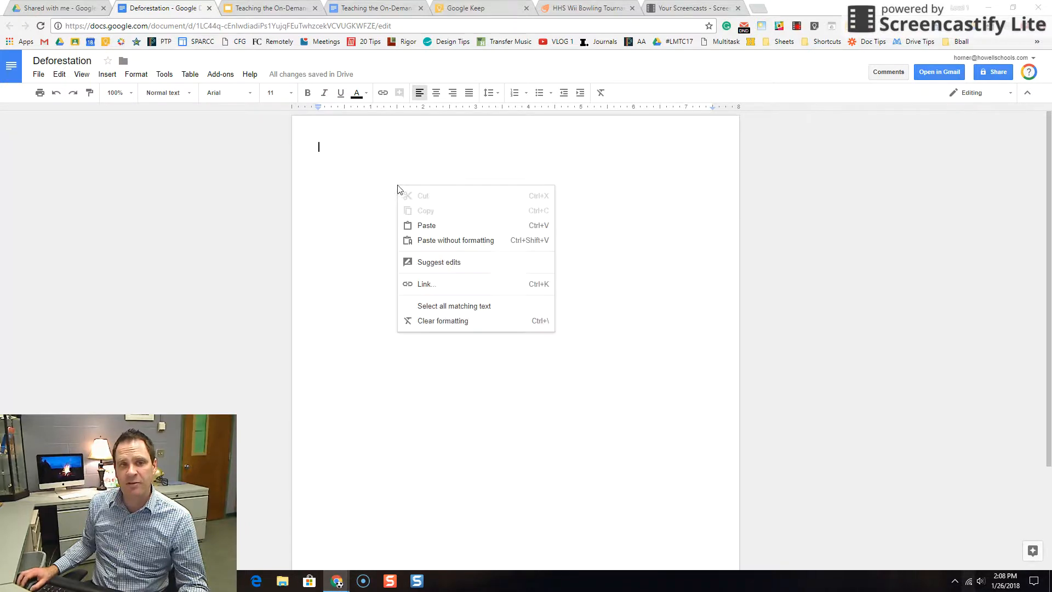
click(430, 221)
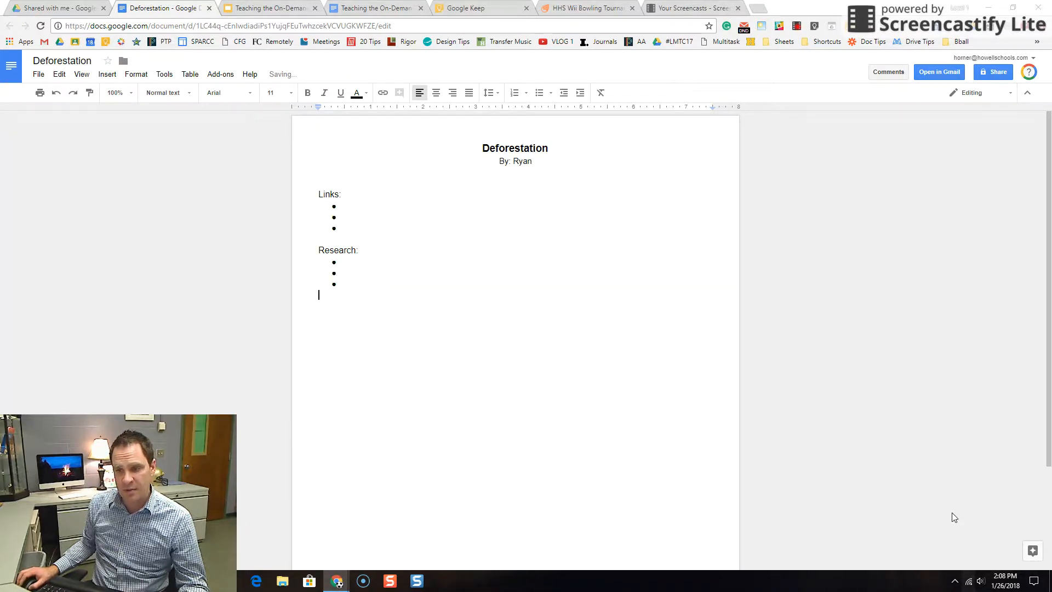
Step: Look up the Deforestation topic in Explore and preview the WWF threats page from its web results
click(1021, 551)
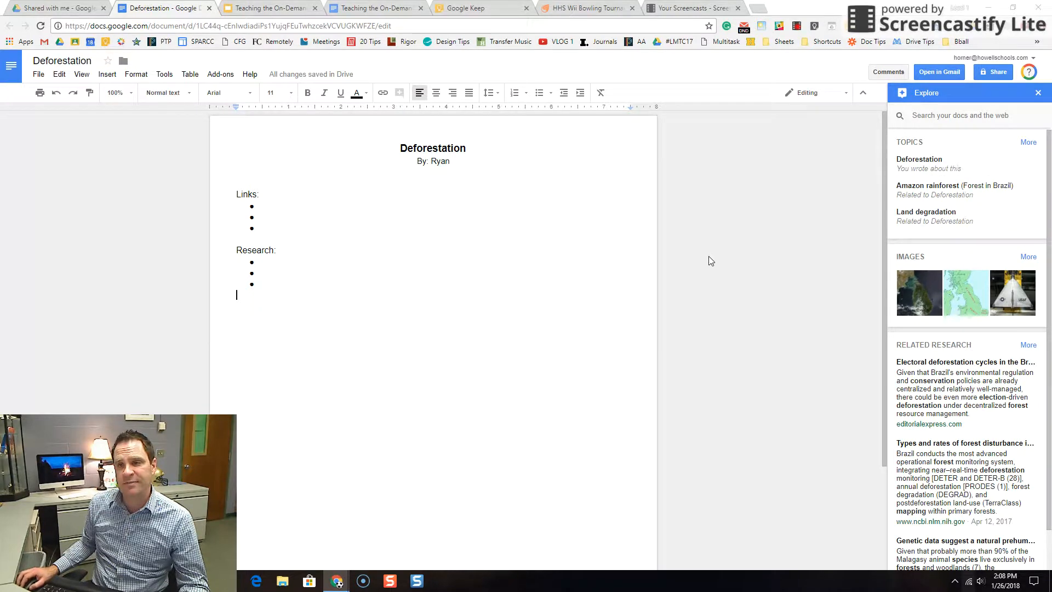
click(927, 163)
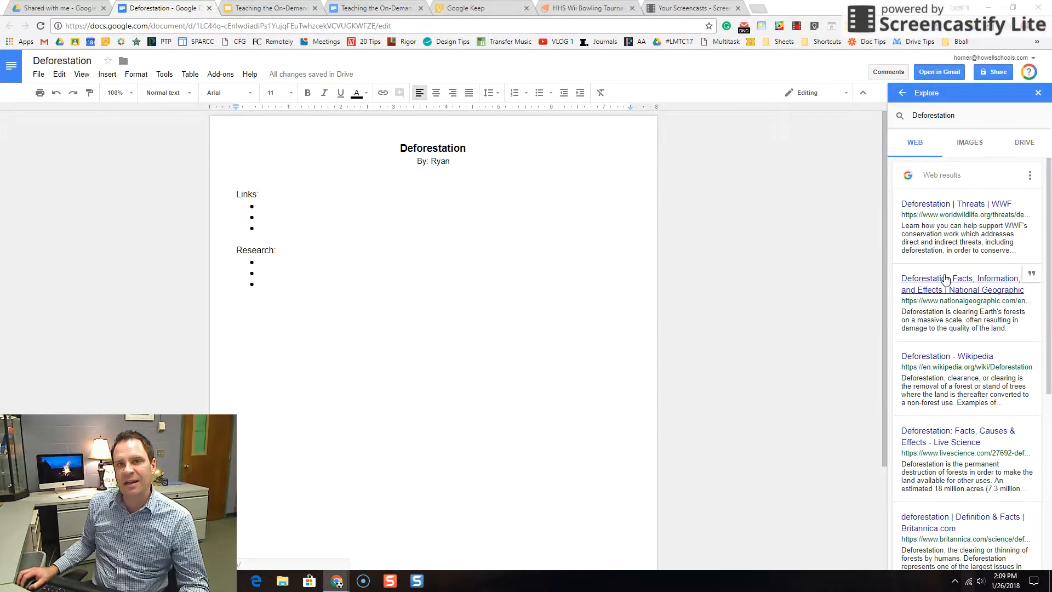
click(936, 208)
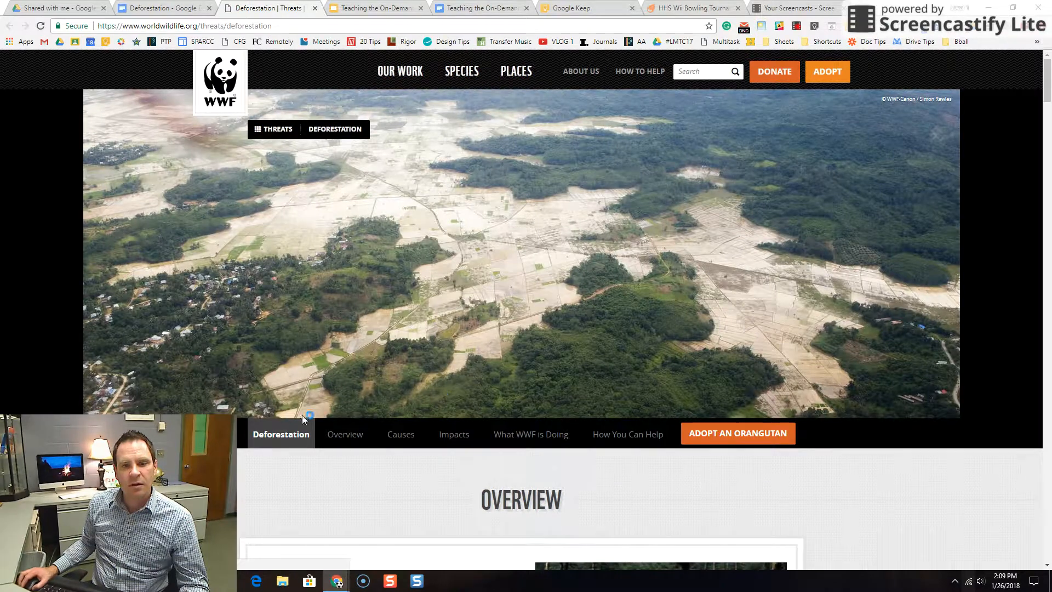
scroll(936, 207, down, 6)
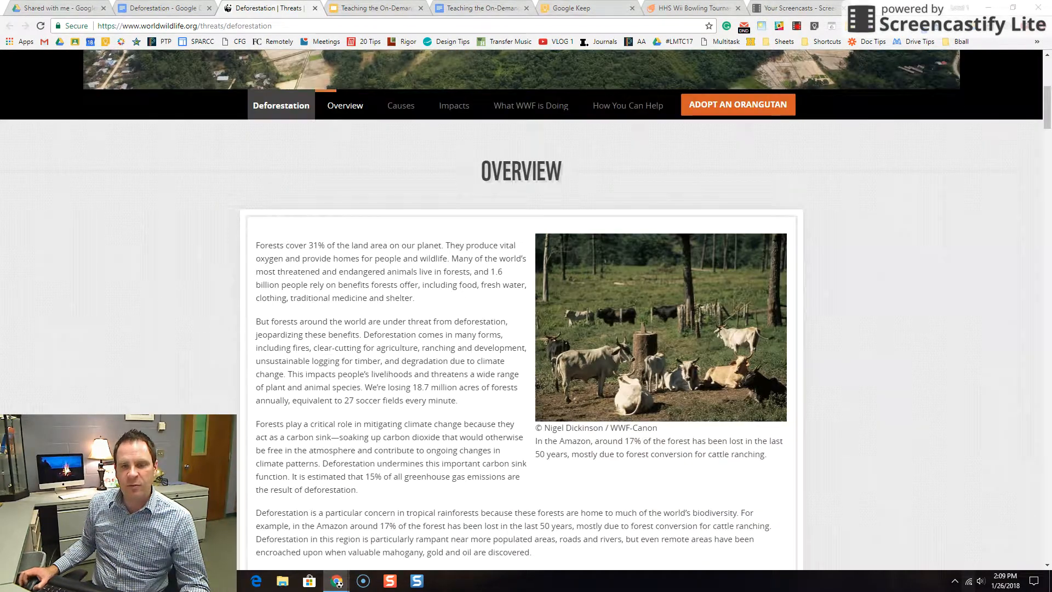
scroll(527, 310, up, 6)
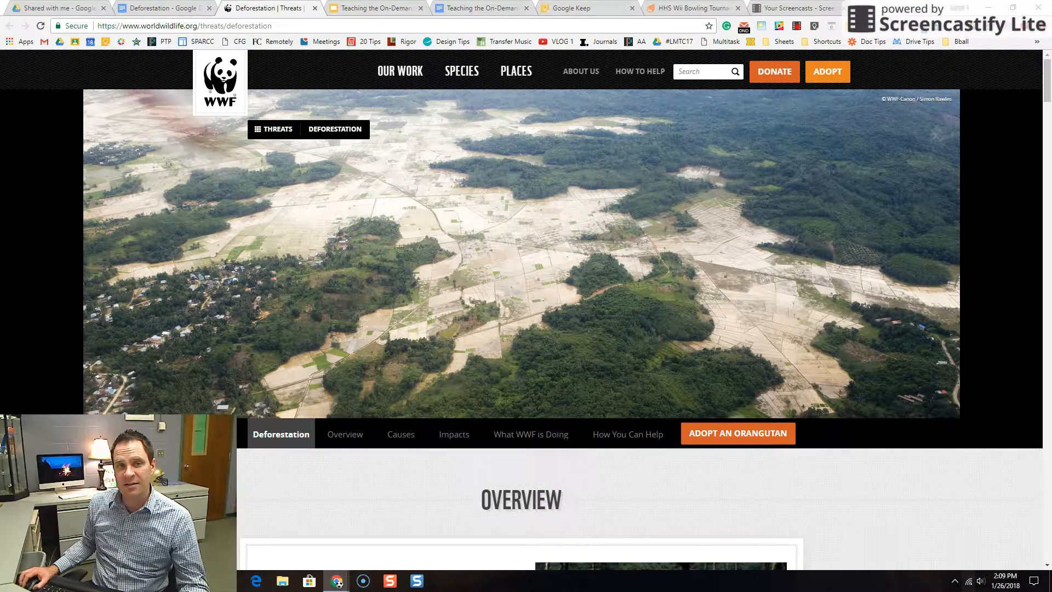
click(315, 9)
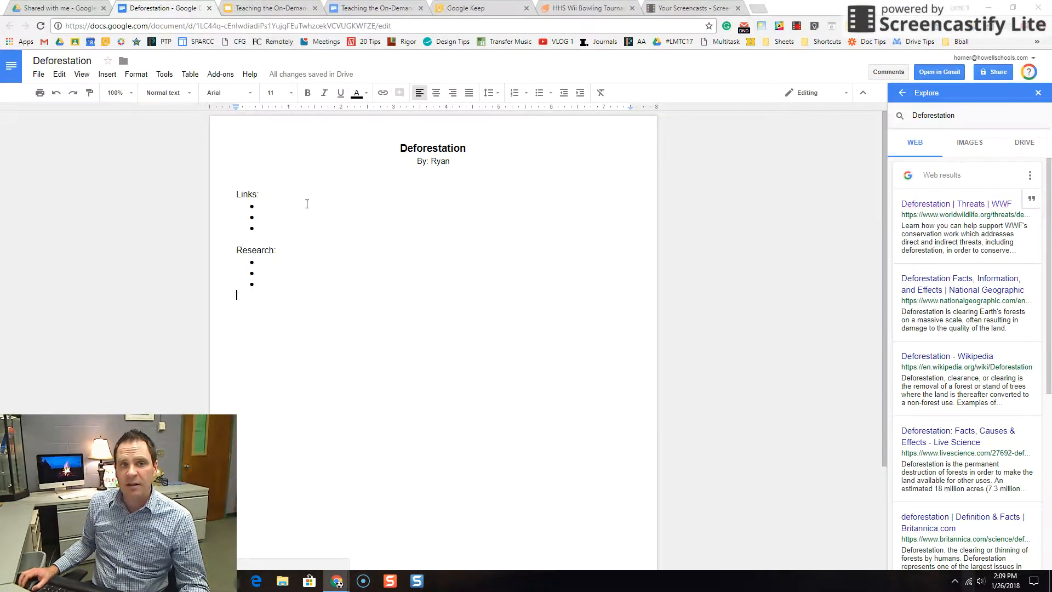
Step: Add the "Deforestation | Threats | WWF" result as a link in the first Links bullet and cite it as a footnote
click(290, 208)
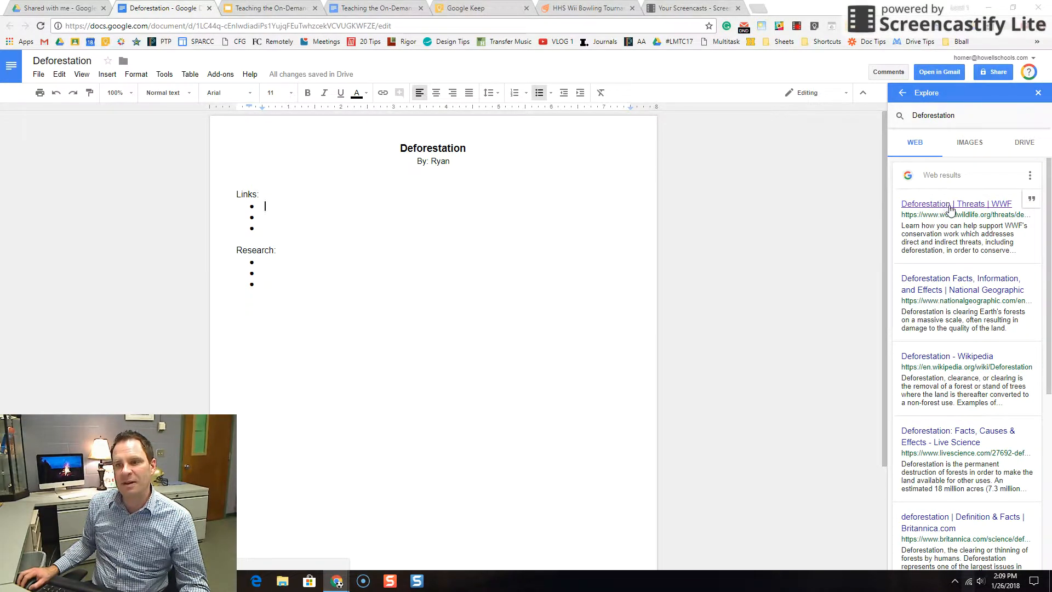
drag(946, 204, 317, 208)
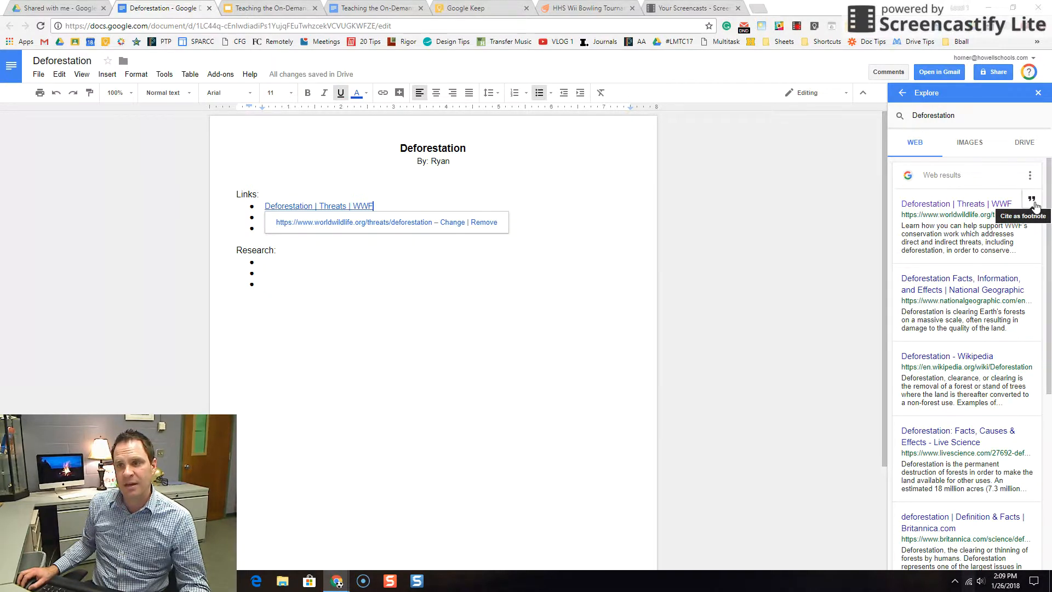
click(1033, 201)
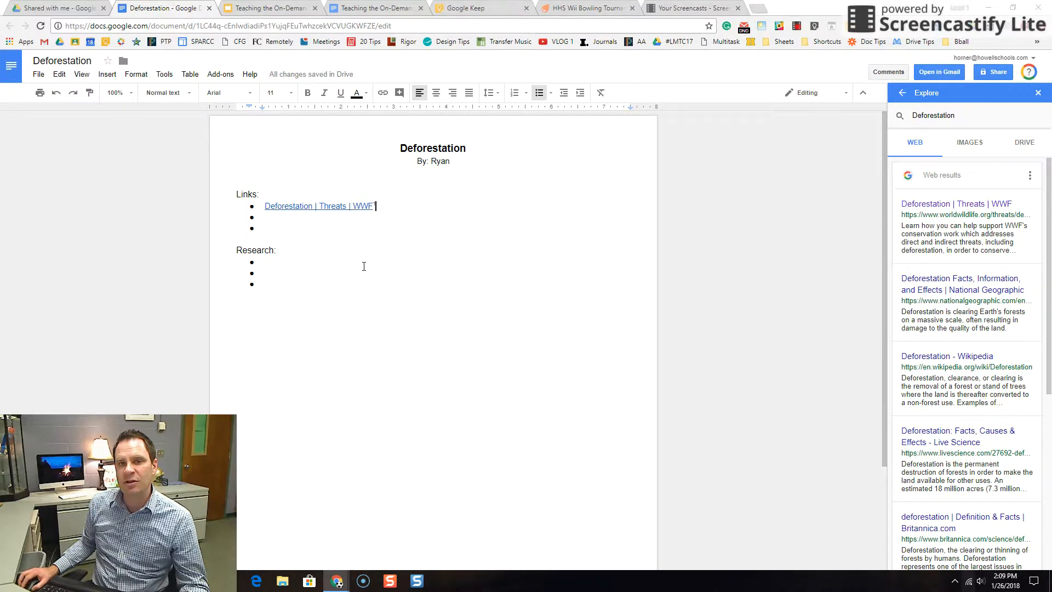
scroll(363, 266, down, 3)
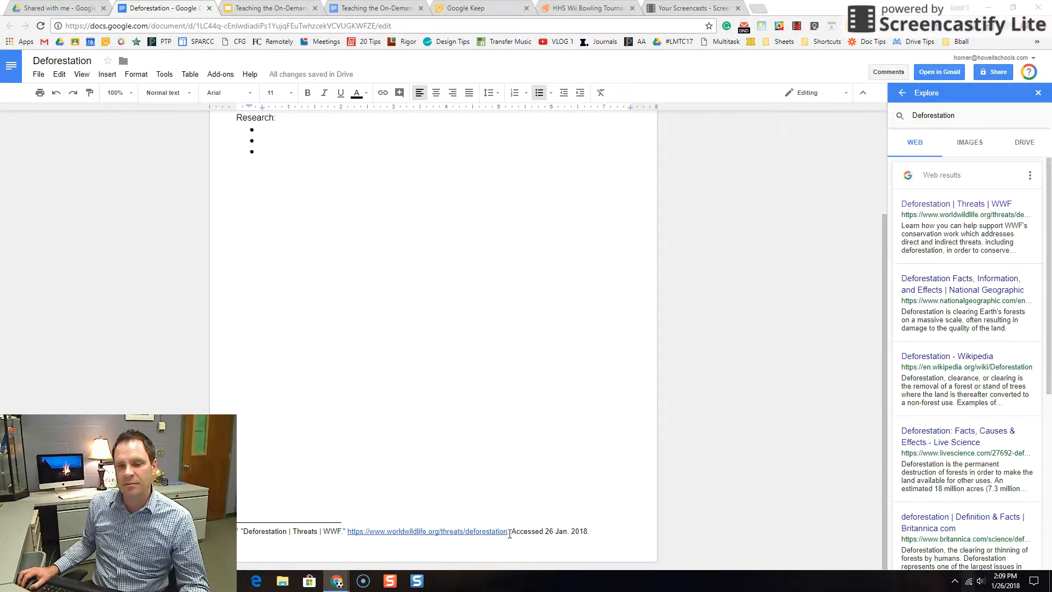
scroll(479, 483, up, 3)
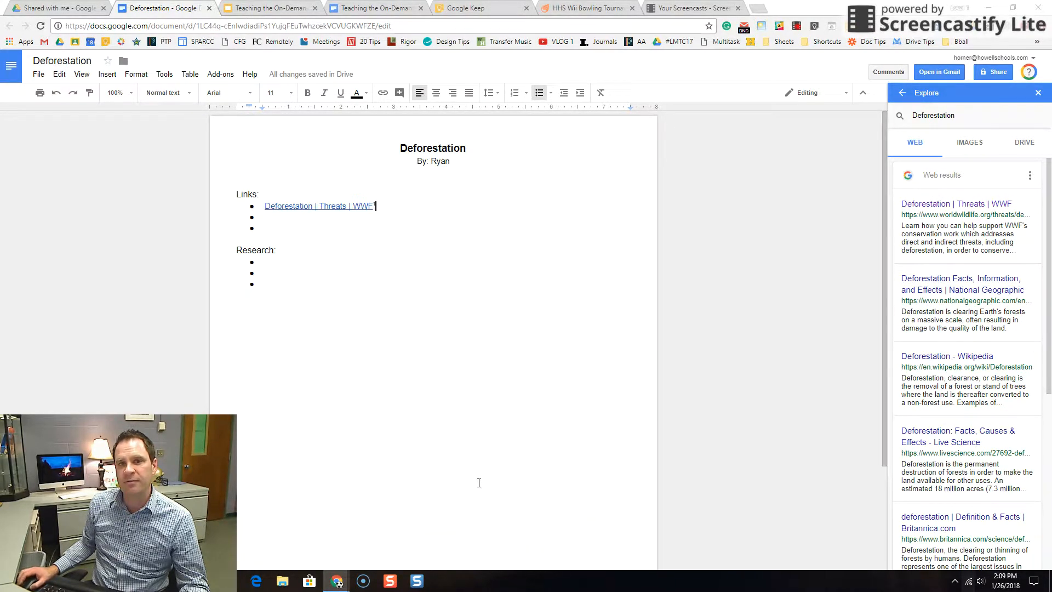
Step: Return to the Explore suggestions and view the related research article on types and rates of forest disturbance
click(903, 93)
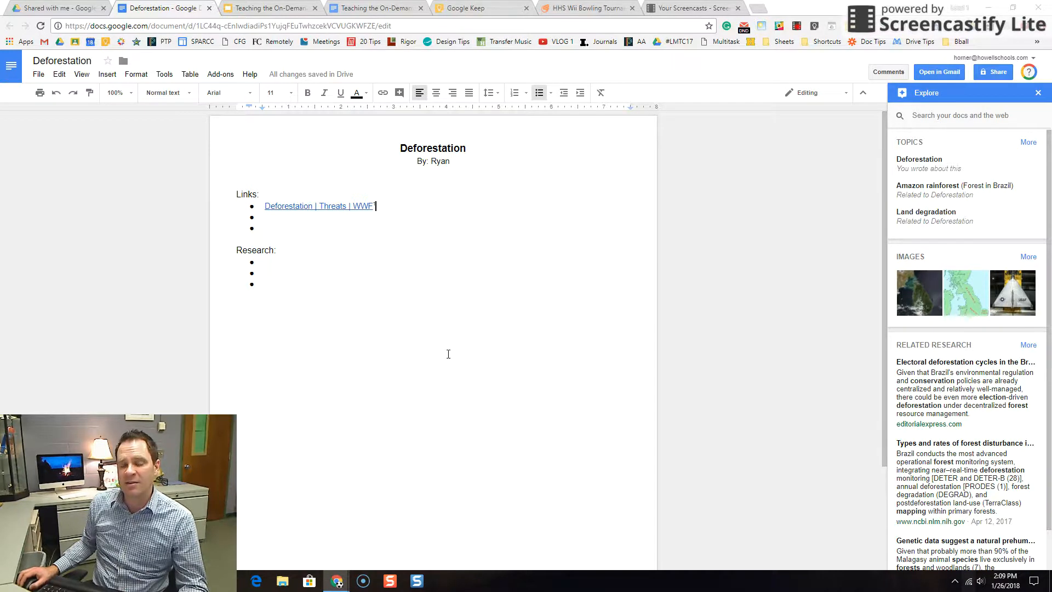
scroll(811, 376, down, 1)
scroll(812, 376, up, 1)
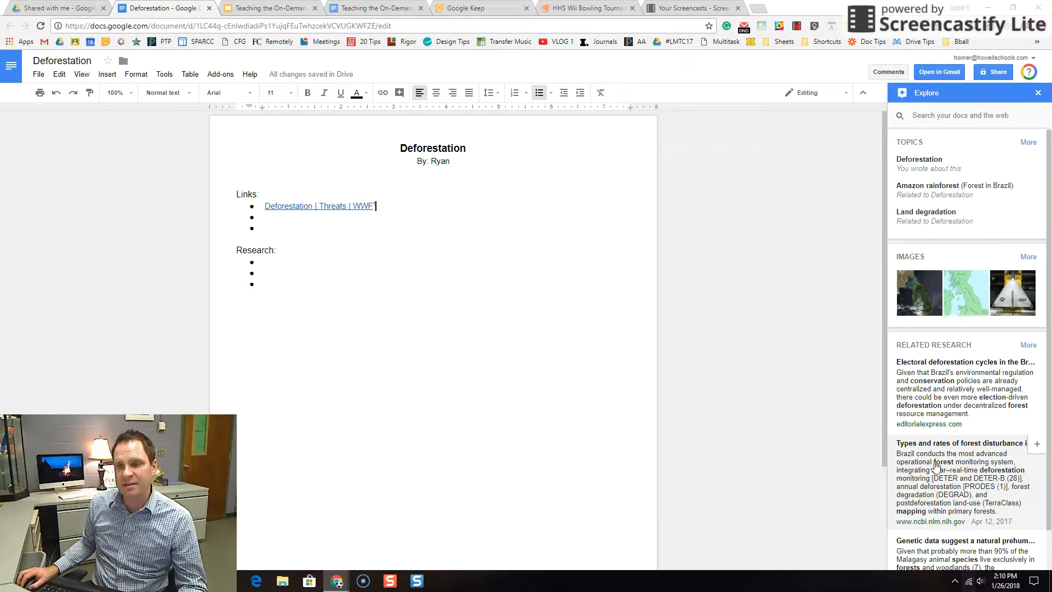
click(930, 445)
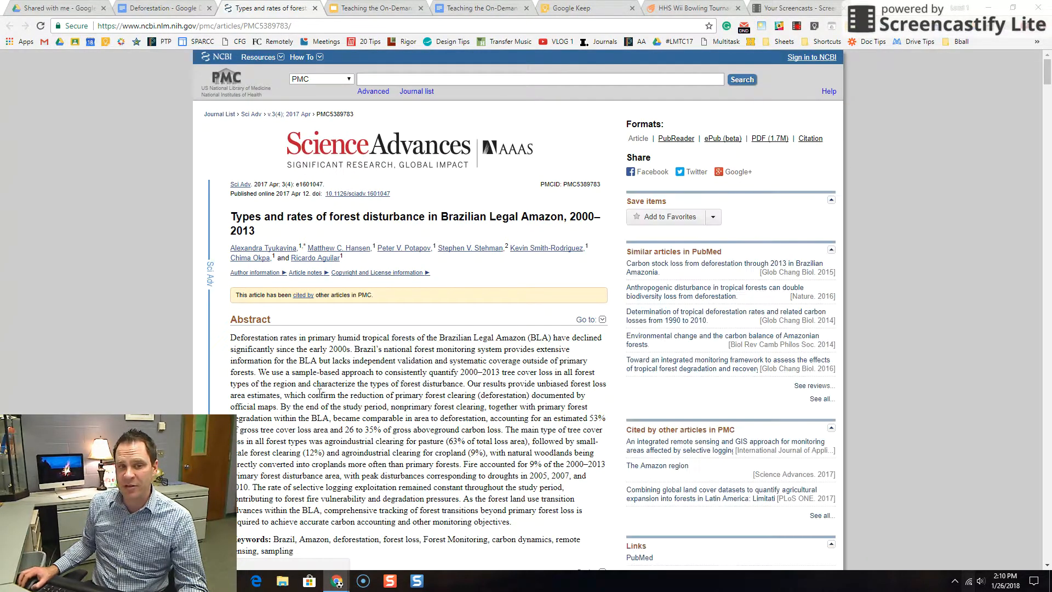
click(167, 8)
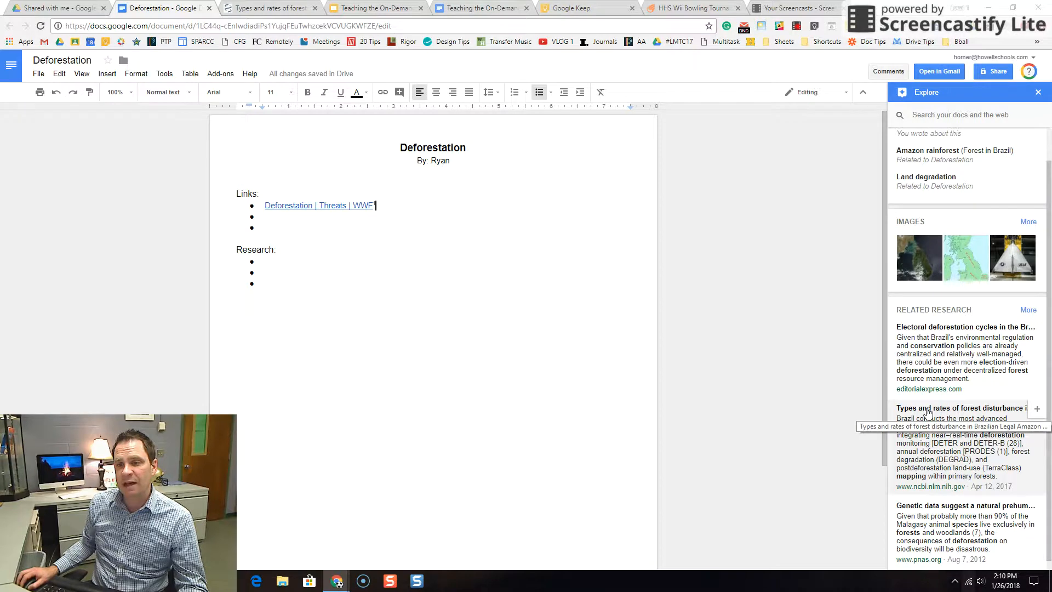
Step: Insert the forest disturbance article's excerpt into the first Research bullet and check its footnote citation
drag(928, 412, 343, 263)
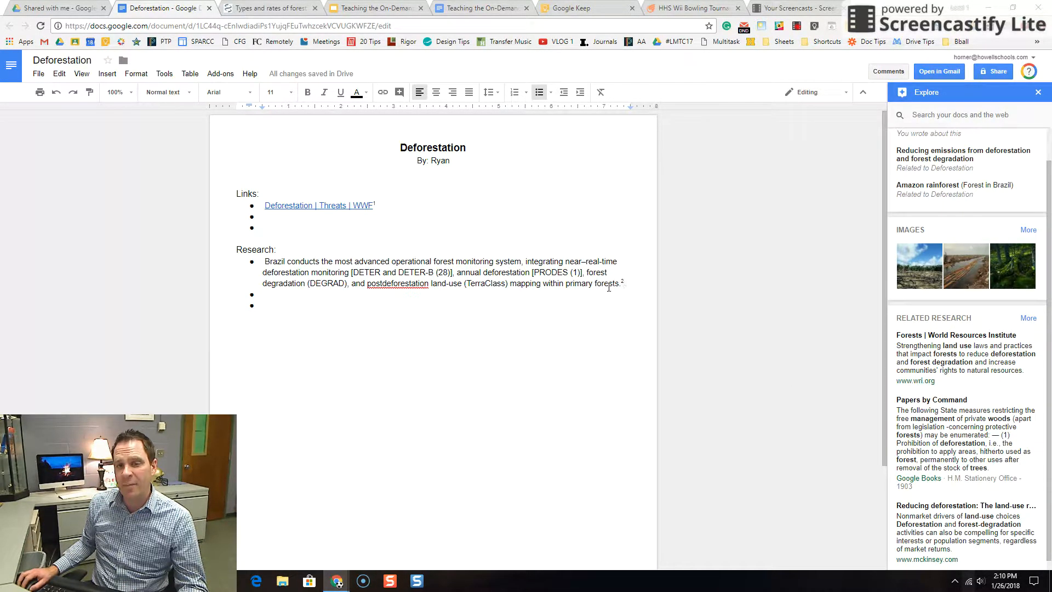
scroll(514, 395, down, 3)
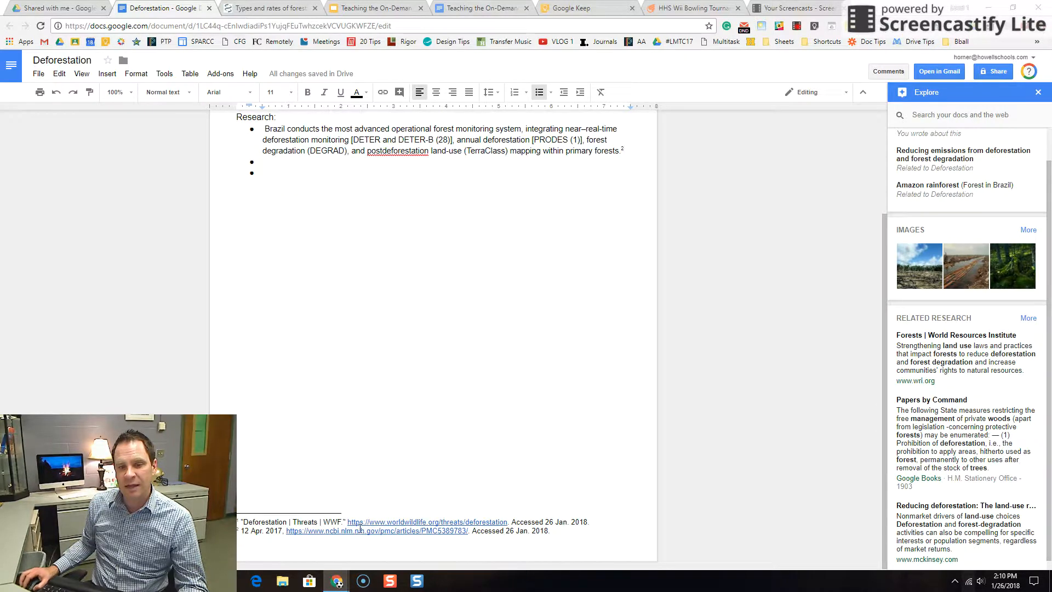
scroll(421, 517, up, 3)
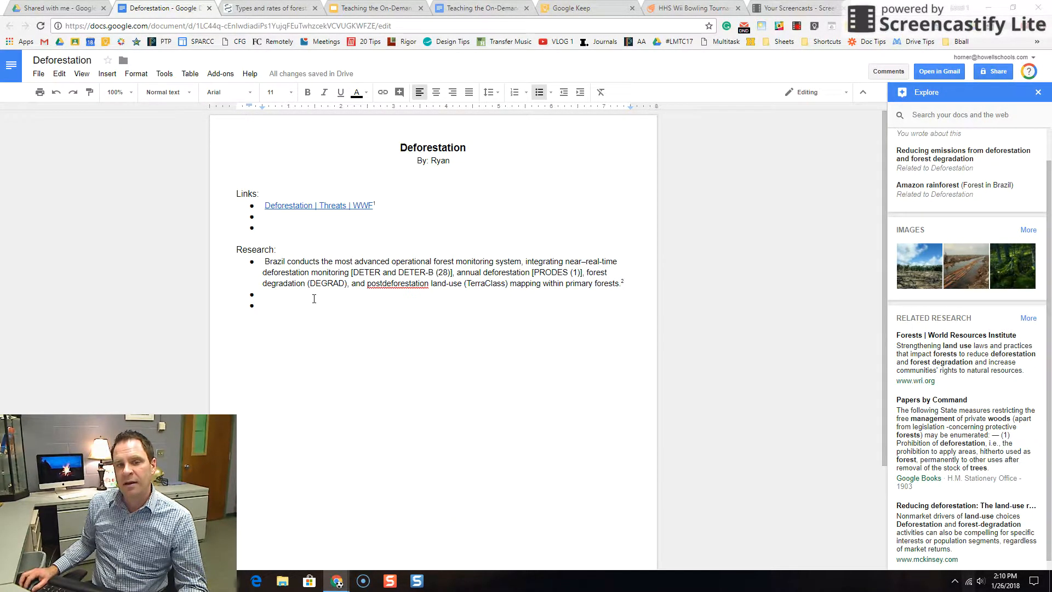
Step: Insert the mossy tree trunk image from Explore below the Research list and shrink it to about 1.7 inches wide
click(306, 334)
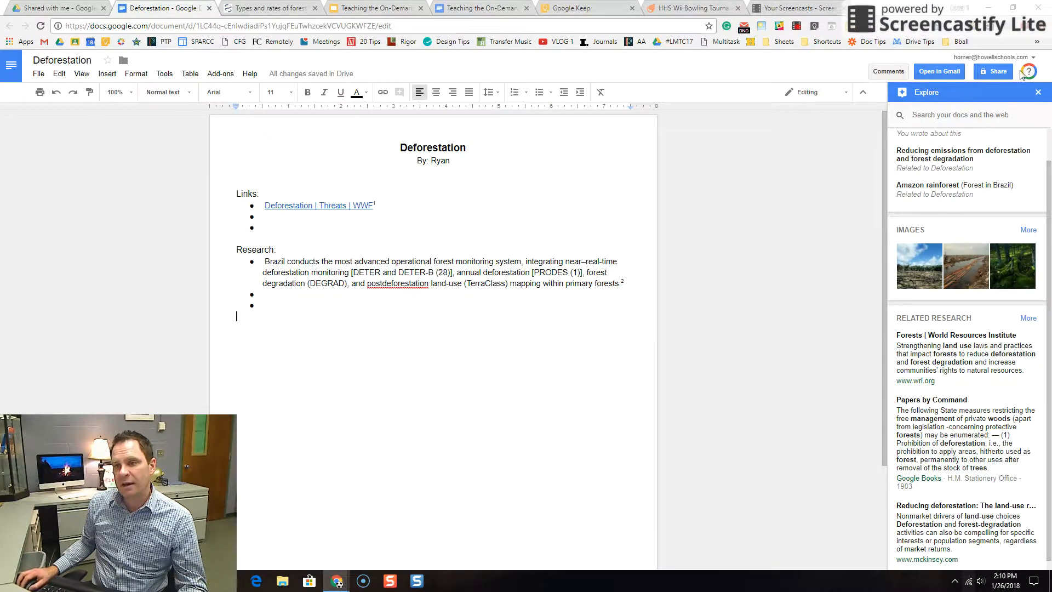
click(1038, 92)
click(1033, 551)
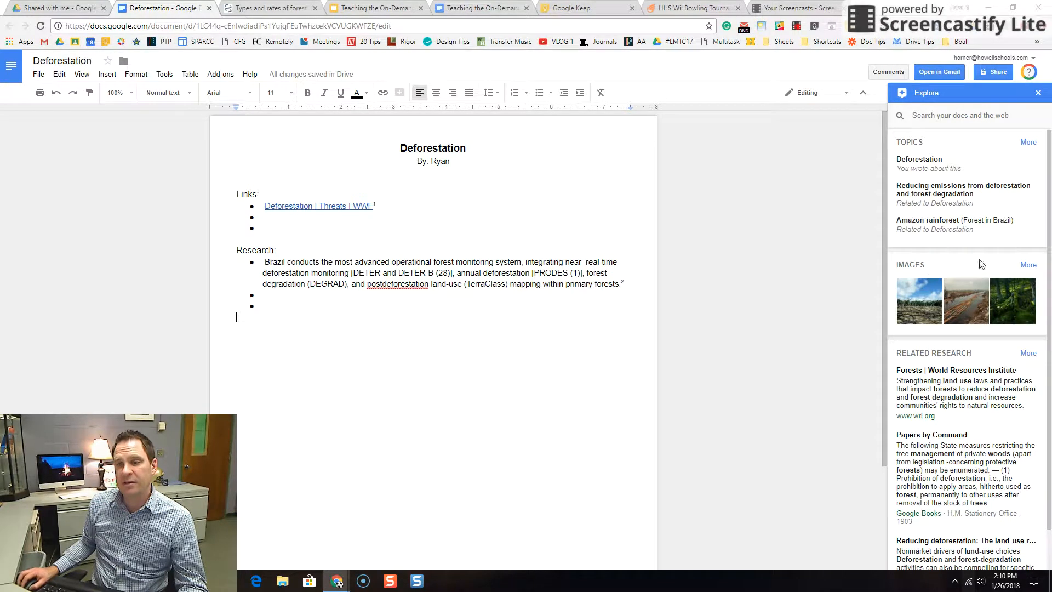
click(1025, 266)
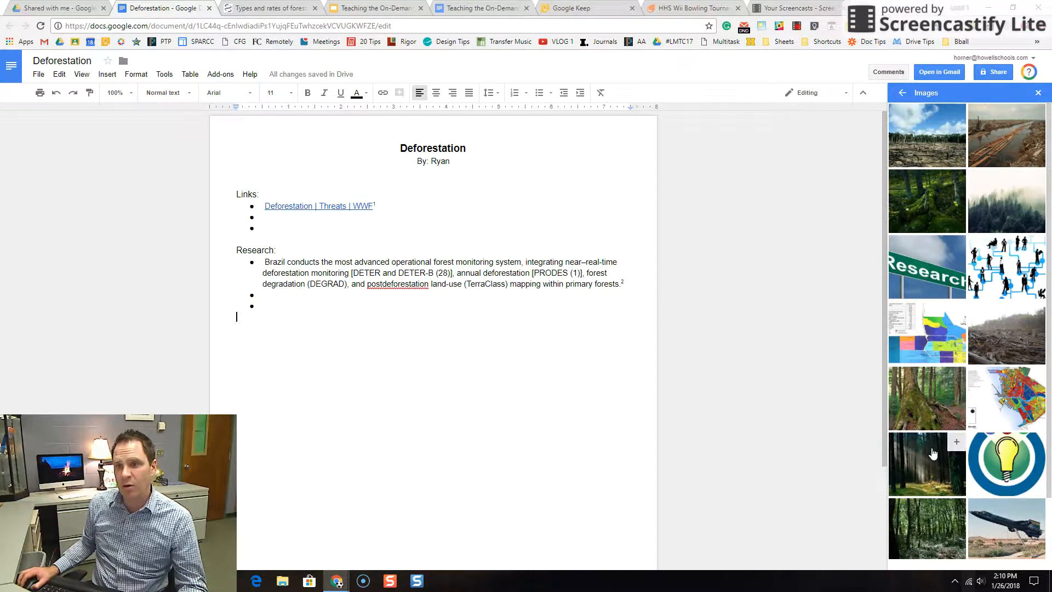
drag(935, 411, 313, 354)
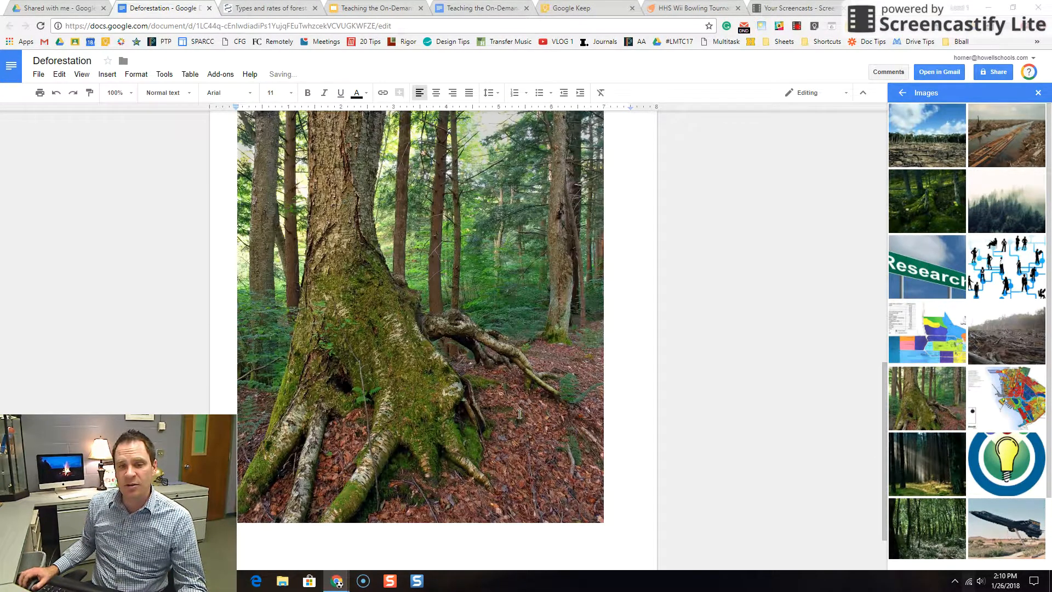
drag(602, 547, 326, 217)
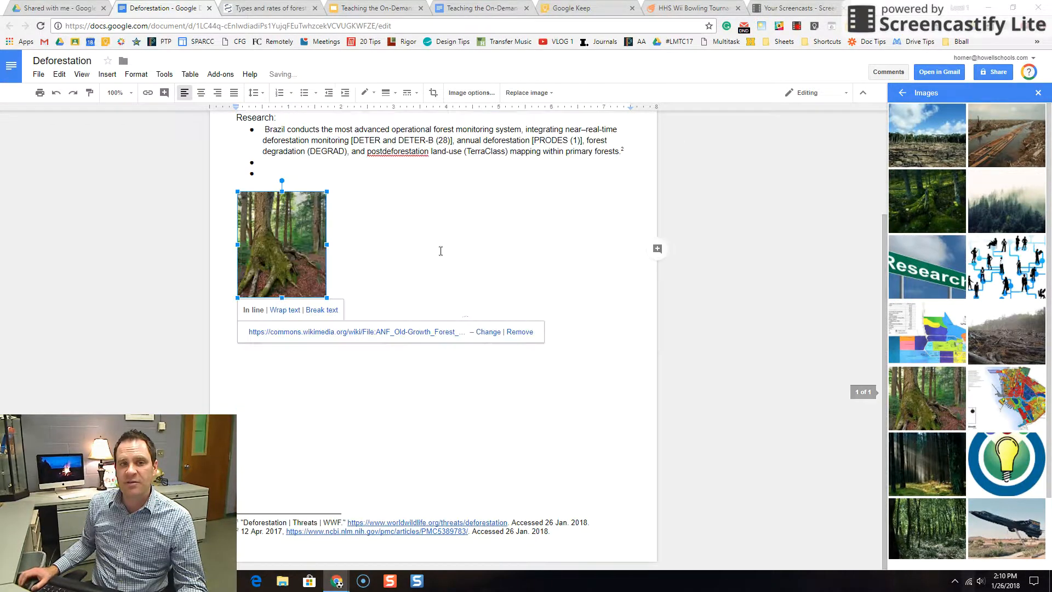
click(460, 241)
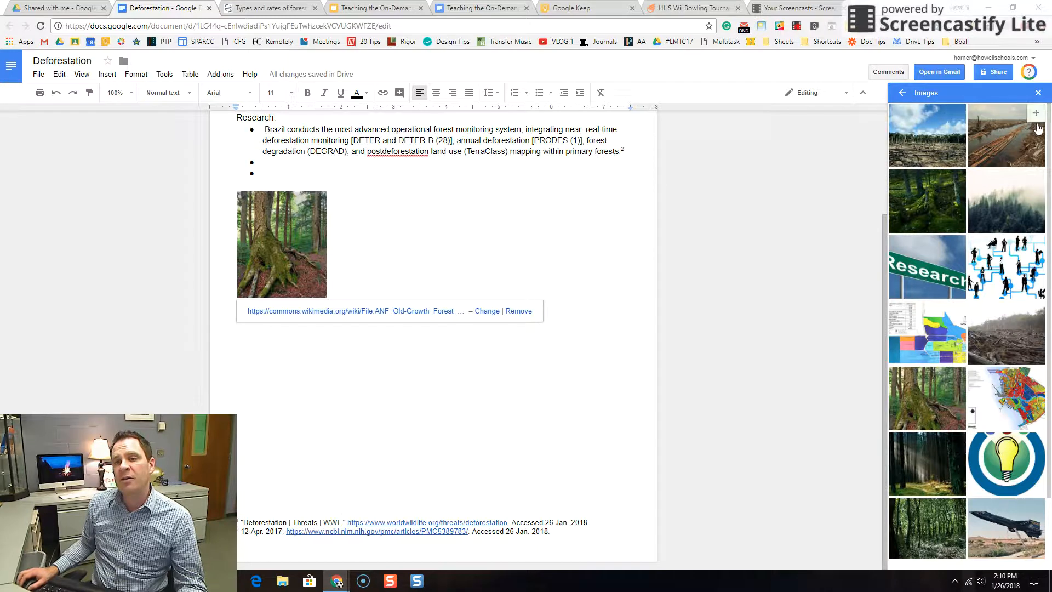
Step: Search Explore for "pollution" and view the image results
click(902, 93)
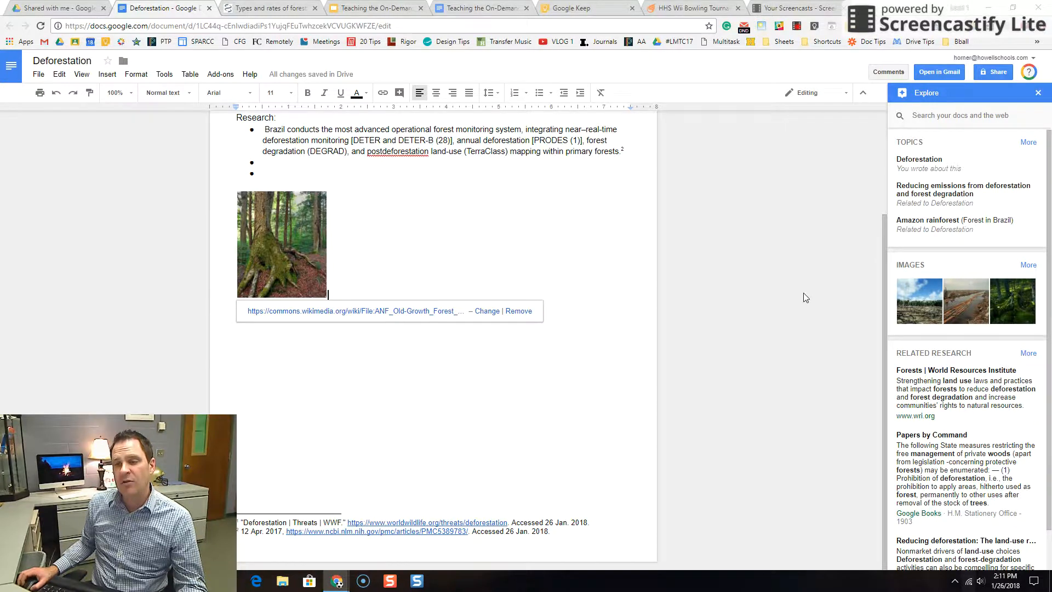
scroll(803, 293, up, 2)
click(926, 115)
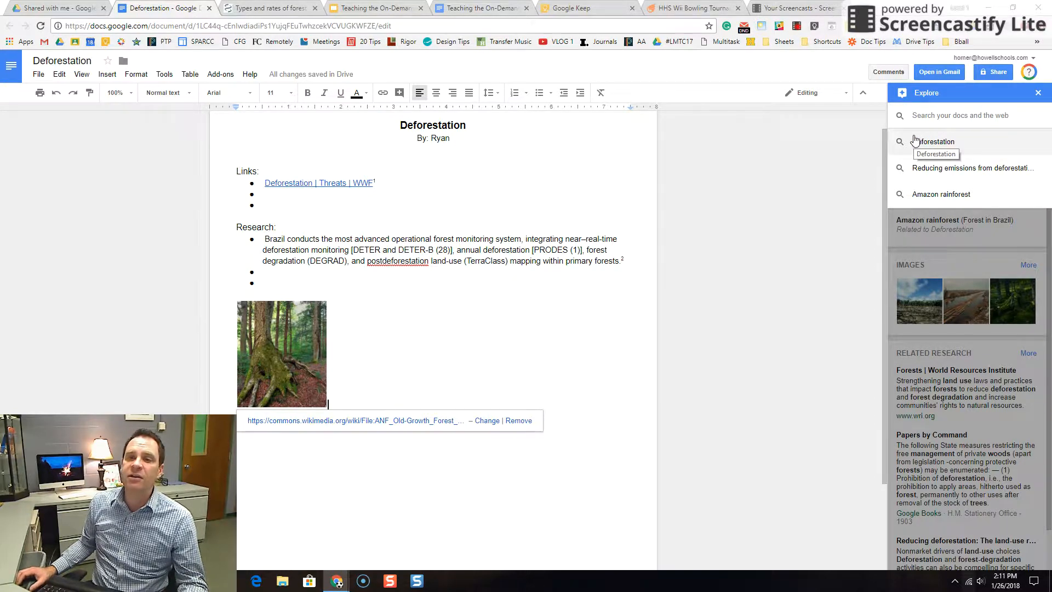
text(pollution)
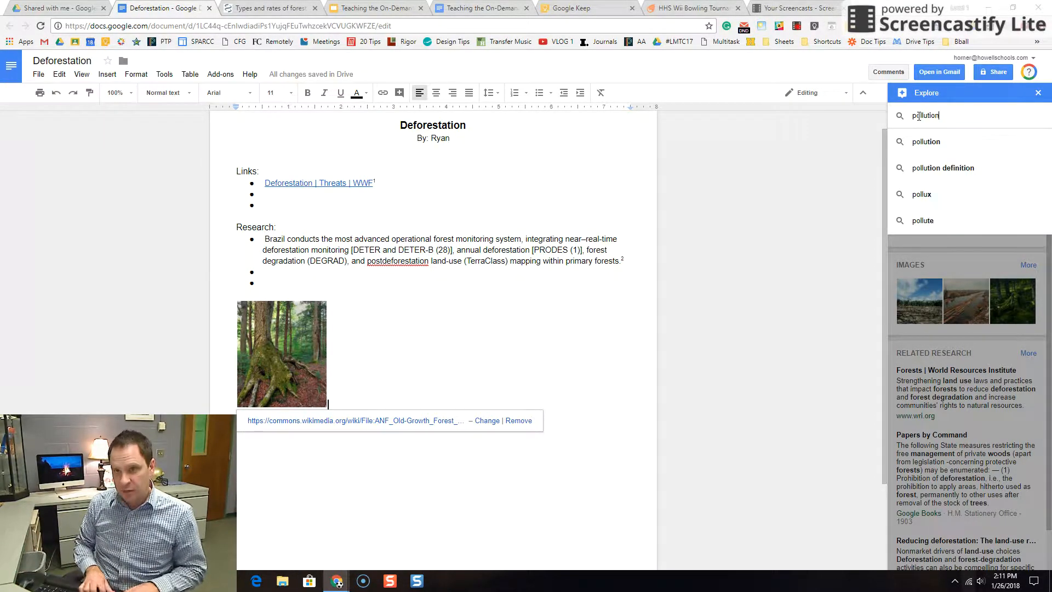
key(Return)
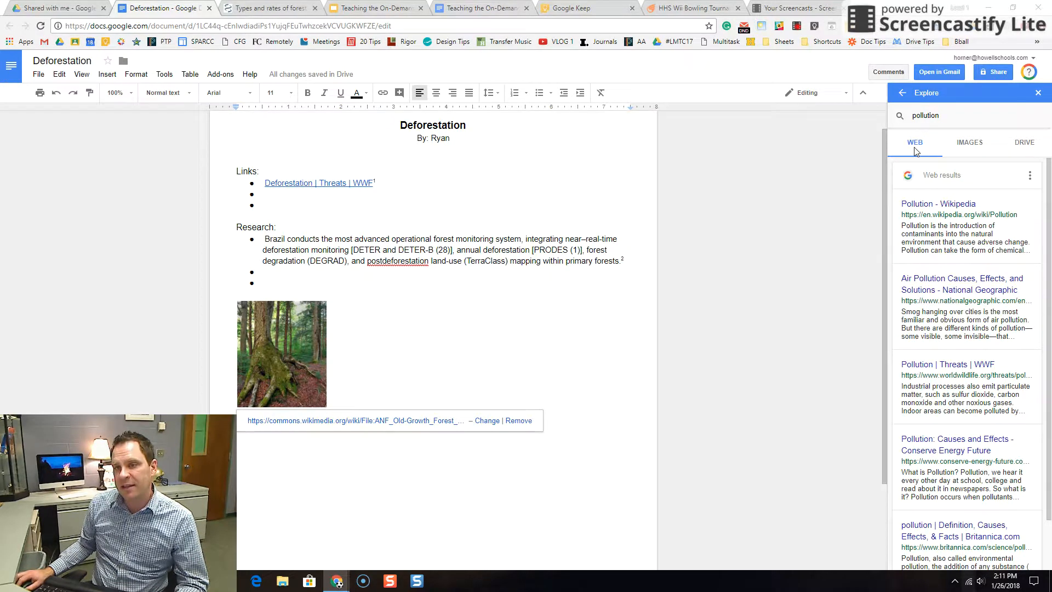
click(979, 145)
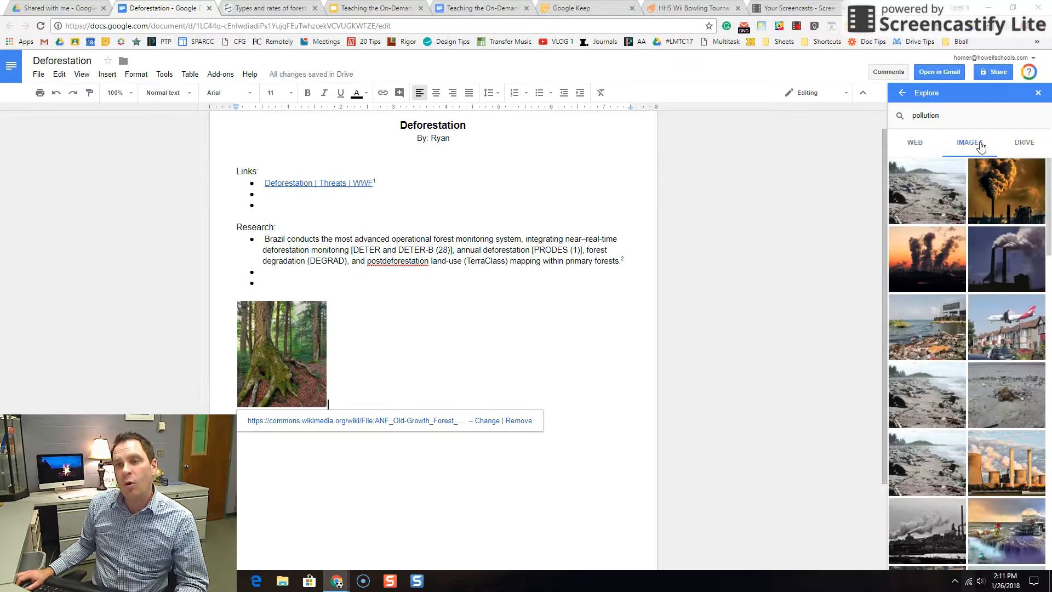
Step: Switch to the "Teaching the On-Demand Generation -12/8/17" presentation in Google Slides
click(379, 7)
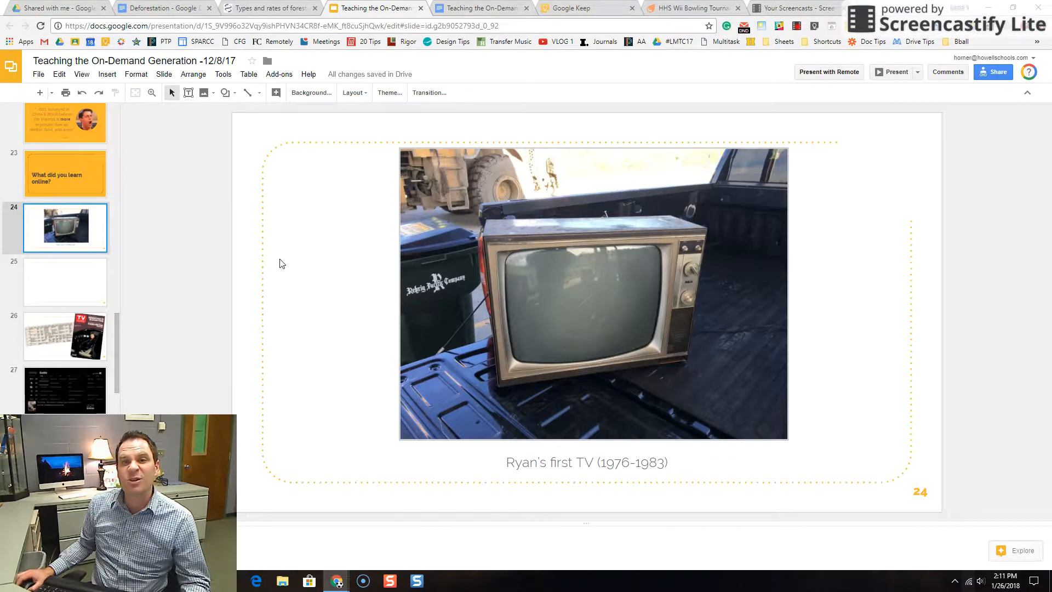